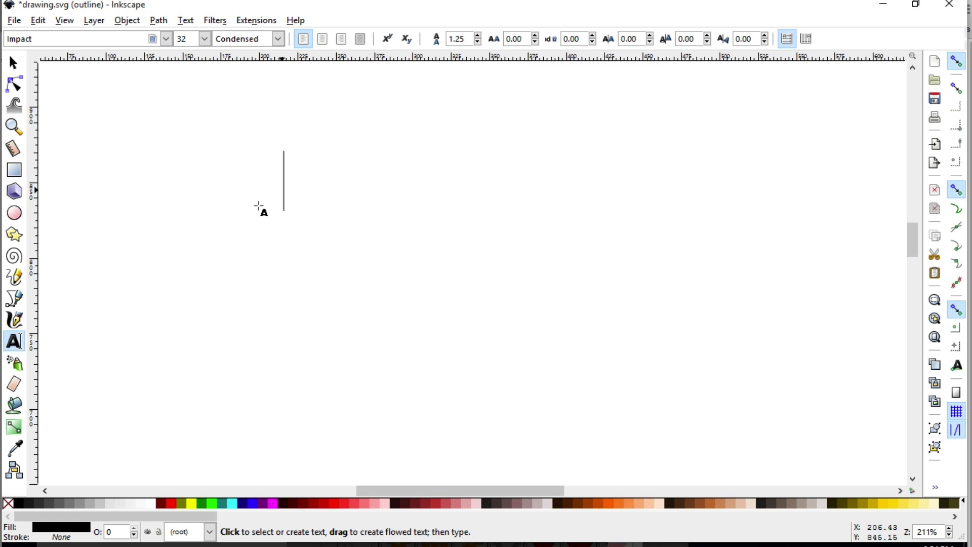
# Paste the heading 'Text Around A Circle' in black Impact onto the canvas.
pyautogui.write('Text Around A Circle')
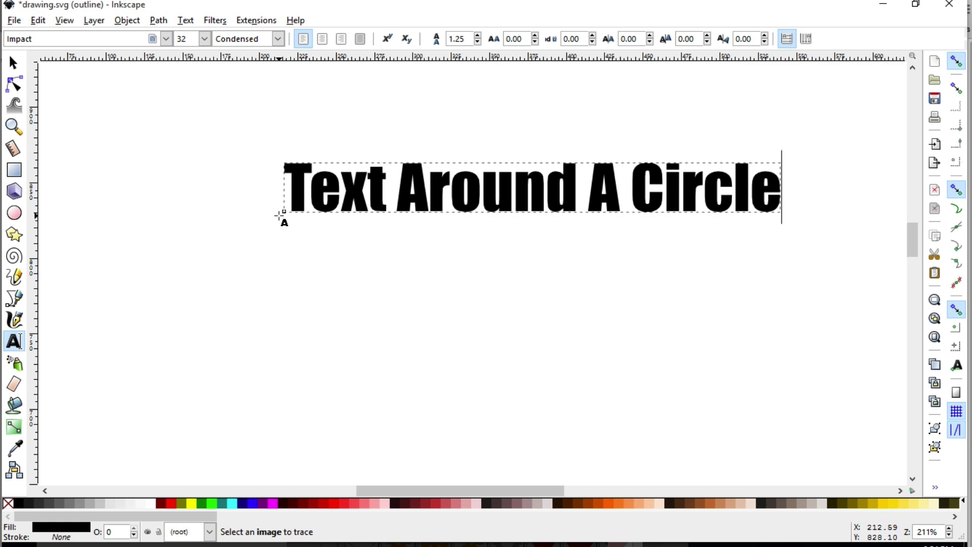
# Draw a large circle beneath the heading with the Ellipse tool.
pyautogui.click(14, 214)
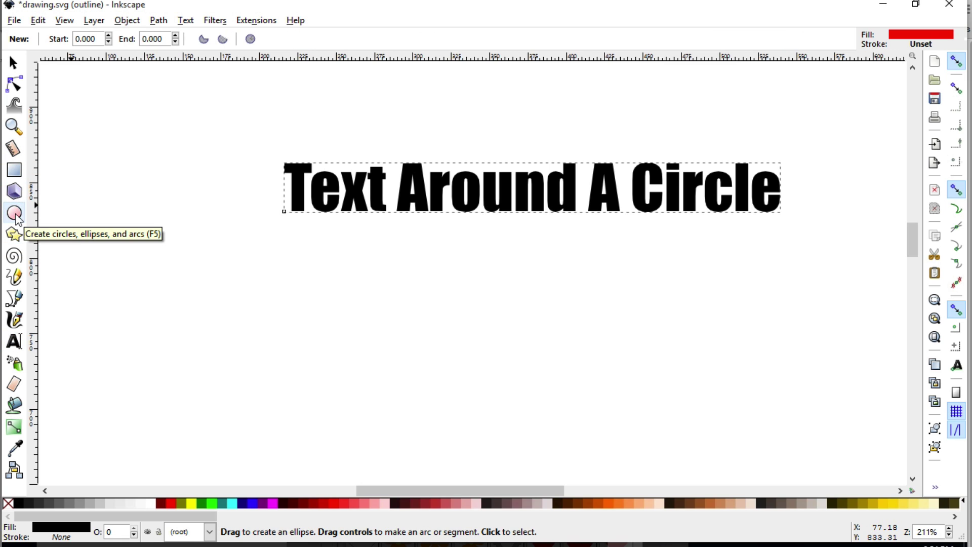
pyautogui.moveTo(299, 263); pyautogui.dragTo(637, 544)
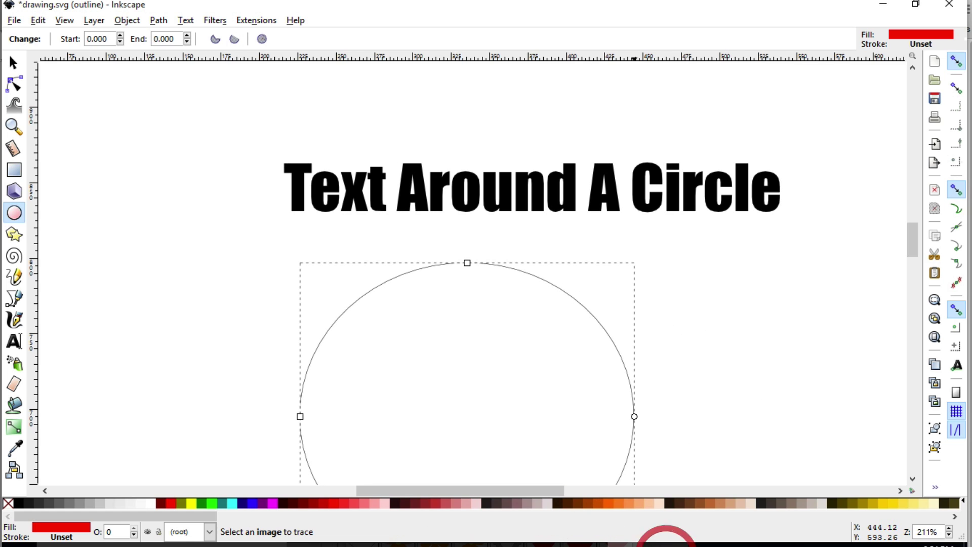
# Select the heading and the circle together and apply Text > Put on Path.
pyautogui.click(15, 63)
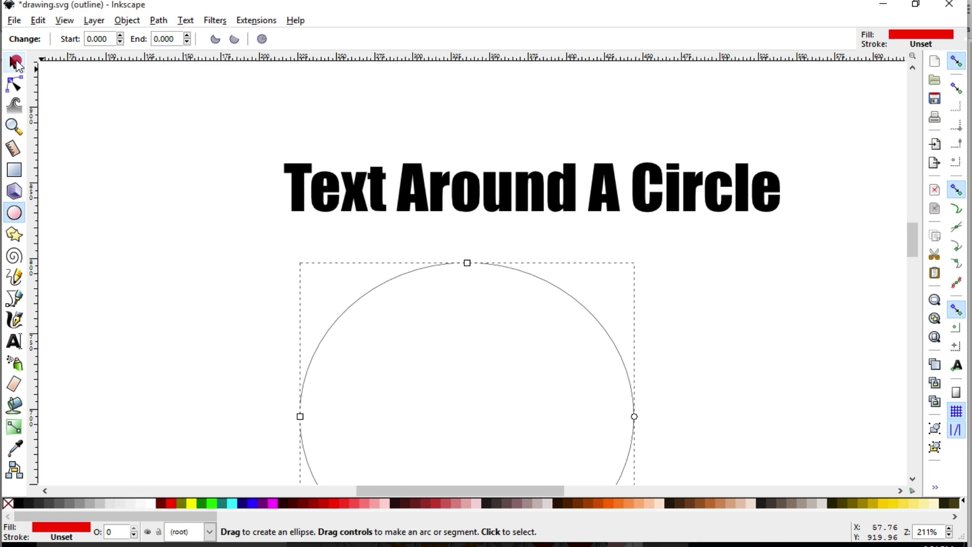
pyautogui.click(441, 188)
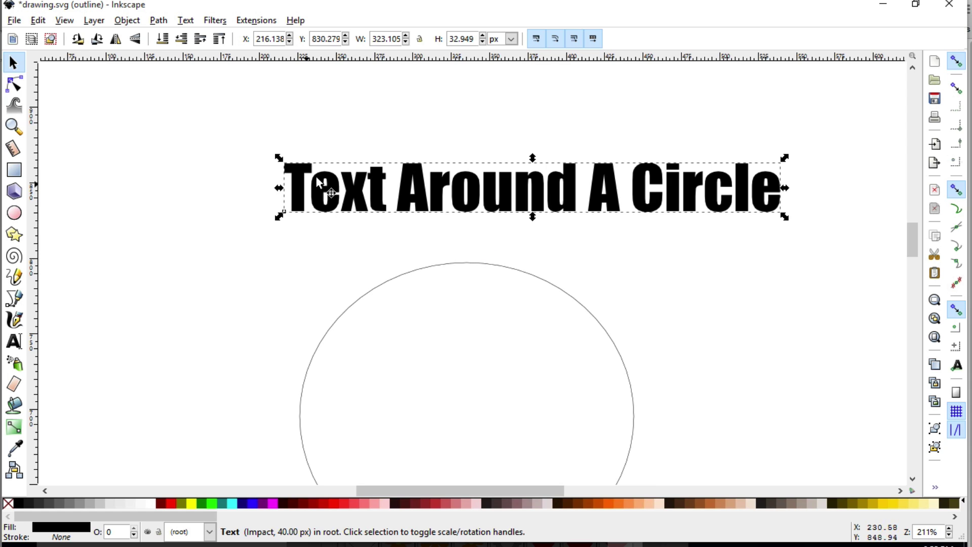
pyautogui.keyDown('shift'); pyautogui.click(440, 273); pyautogui.keyUp('shift')
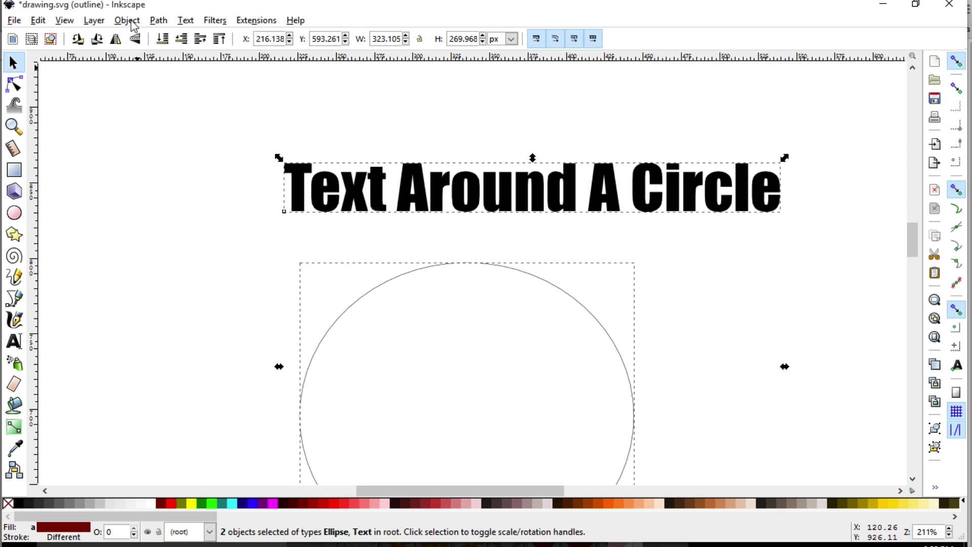
pyautogui.click(194, 21)
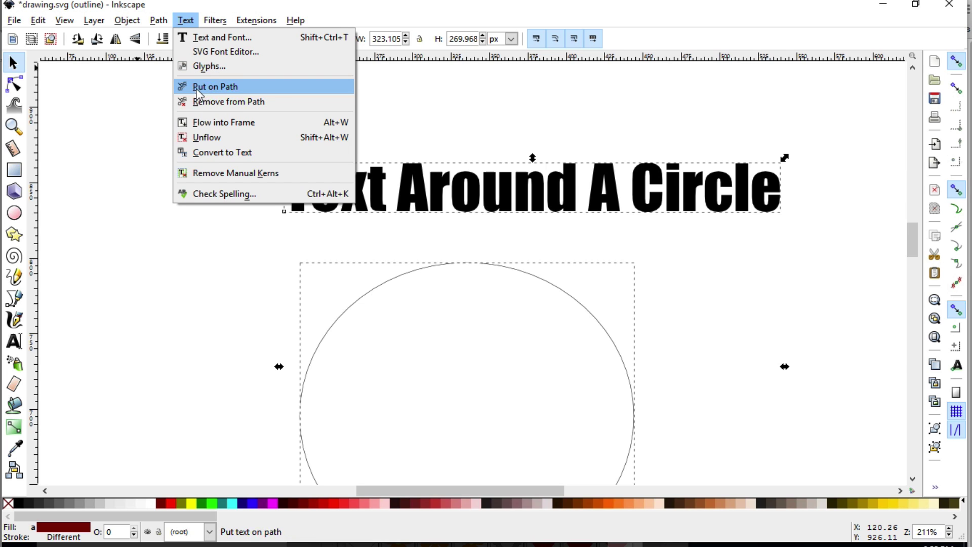
pyautogui.click(232, 92)
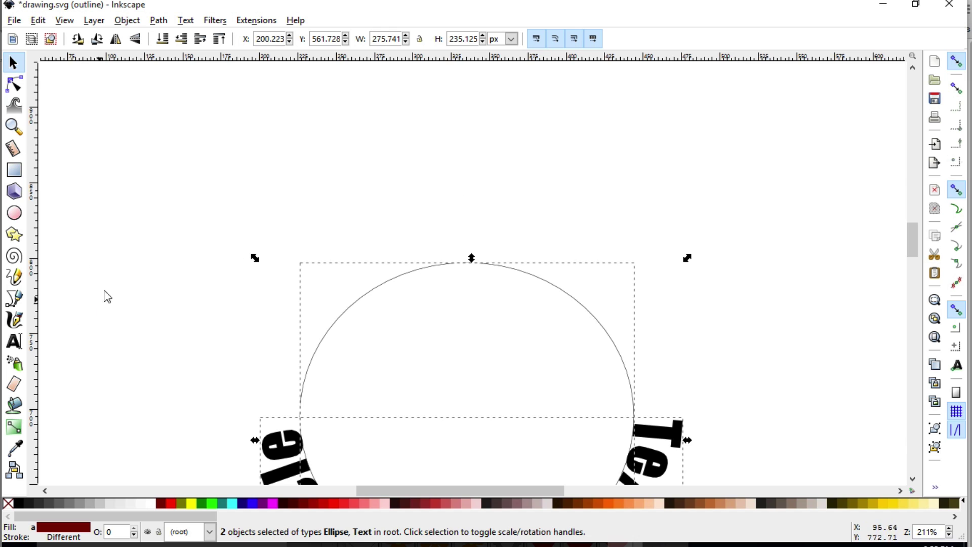
# Pan and zoom out to the whole page so the circle and curved text are visible.
pyautogui.moveTo(212, 220); pyautogui.dragTo(53, 147)
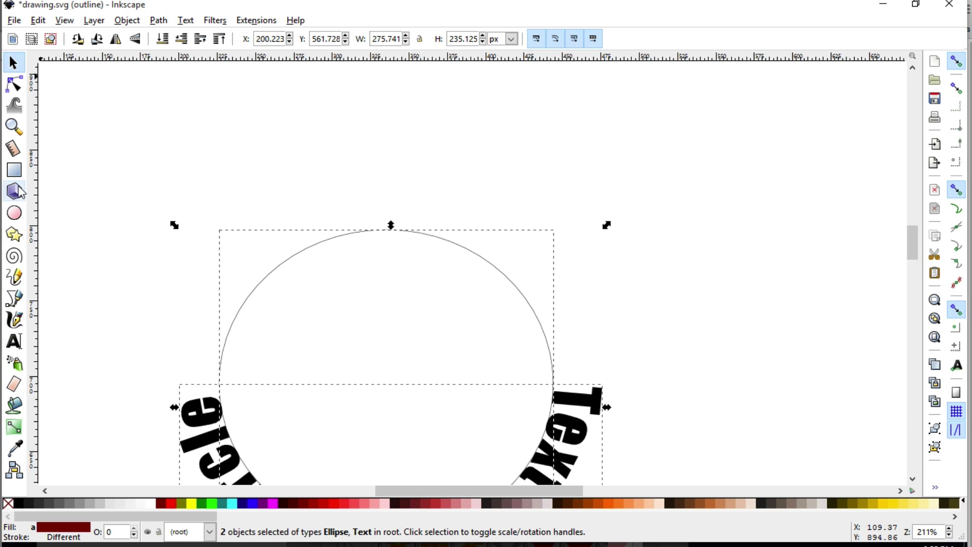
pyautogui.click(15, 129)
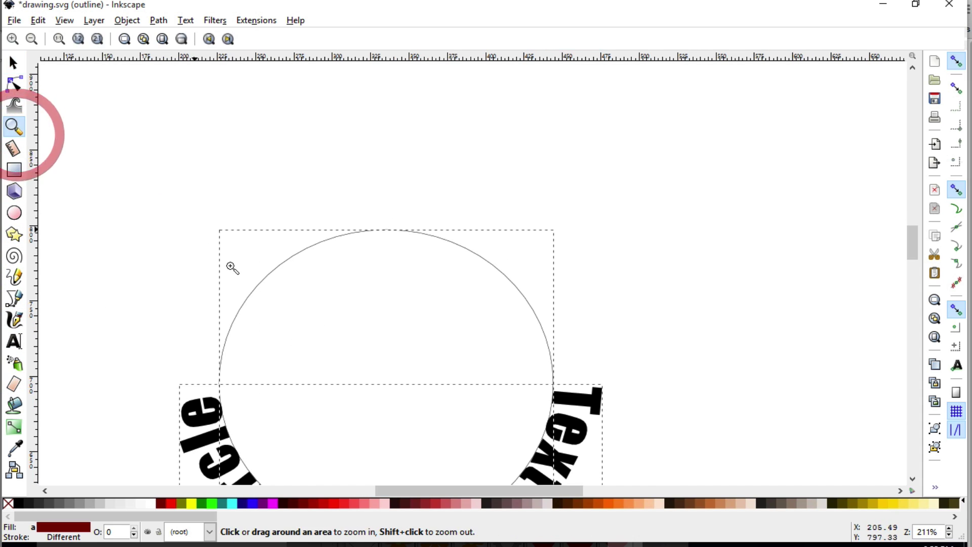
pyautogui.click(162, 39)
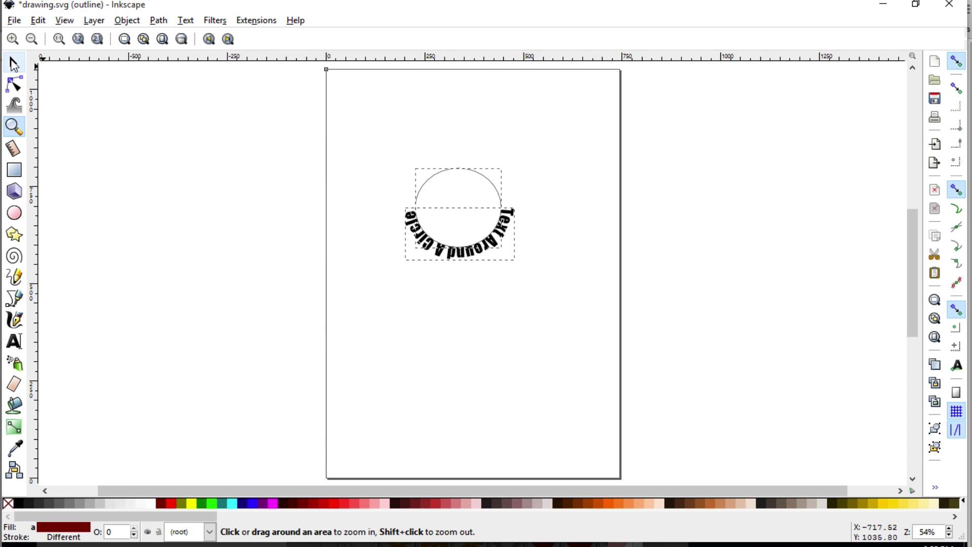
pyautogui.click(13, 63)
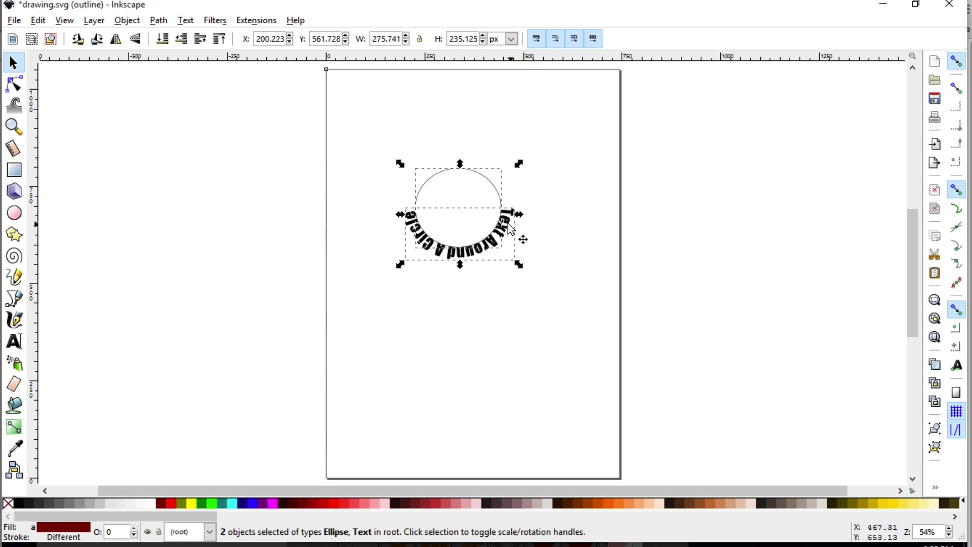
pyautogui.click(504, 177)
pyautogui.click(486, 180)
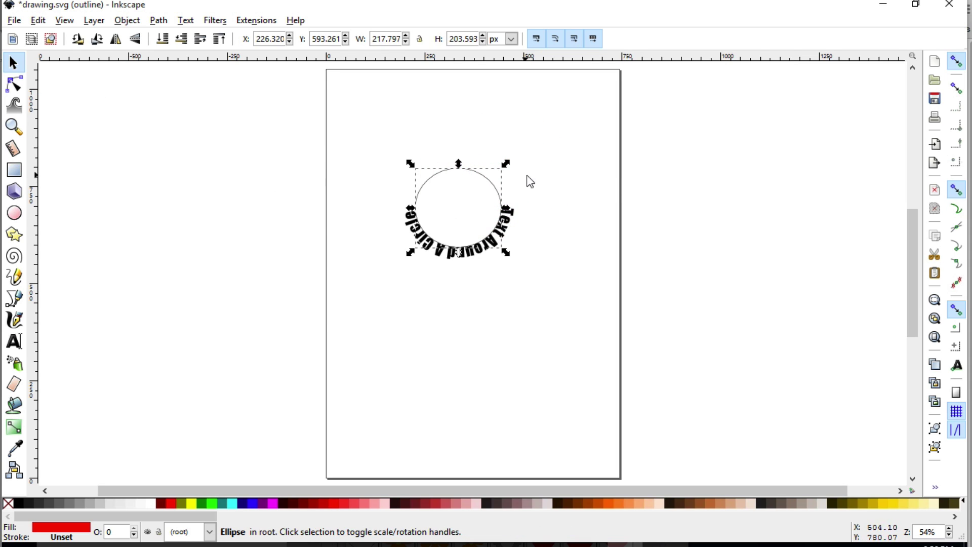
pyautogui.click(494, 185)
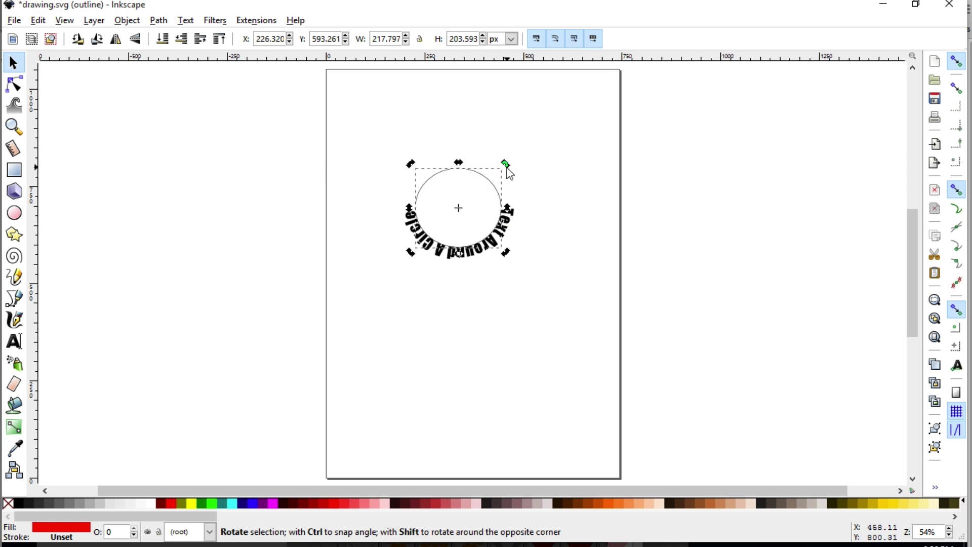
pyautogui.moveTo(505, 166); pyautogui.dragTo(407, 248)
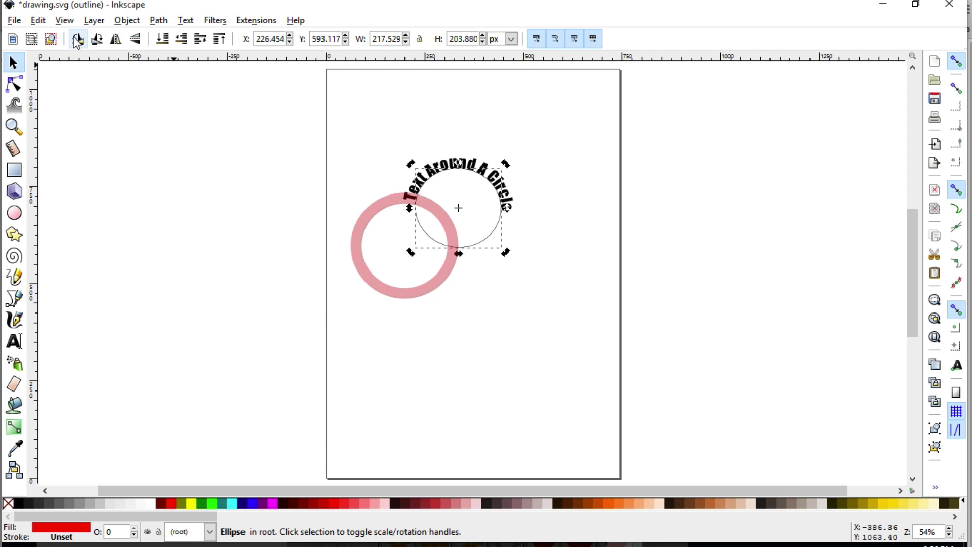
pyautogui.click(38, 20)
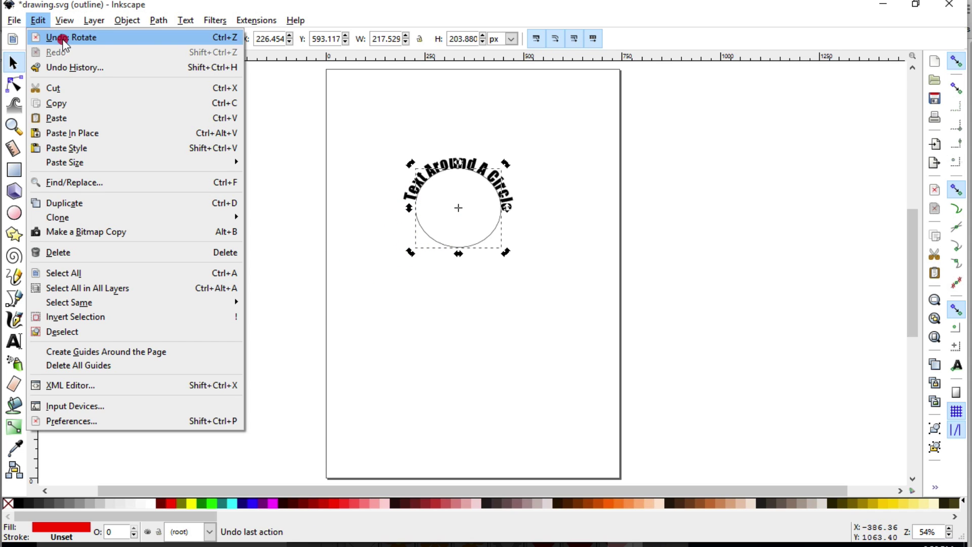
pyautogui.click(55, 39)
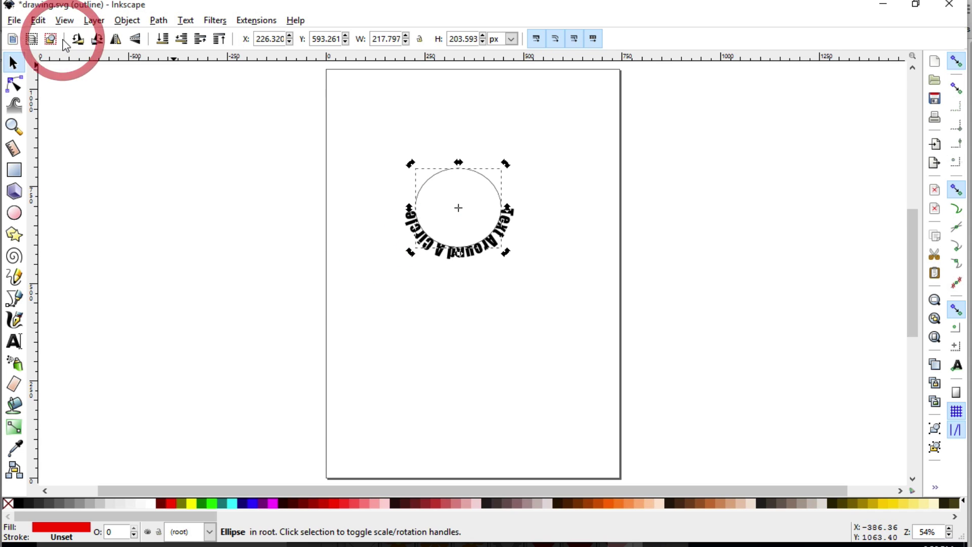
# Flip the circle vertically so the text arcs across its top half.
pyautogui.click(115, 41)
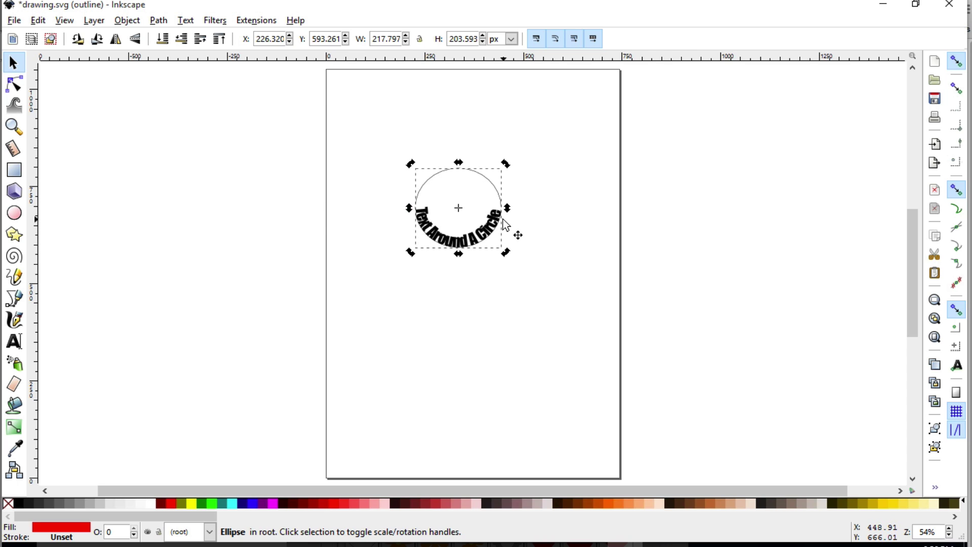
pyautogui.click(136, 44)
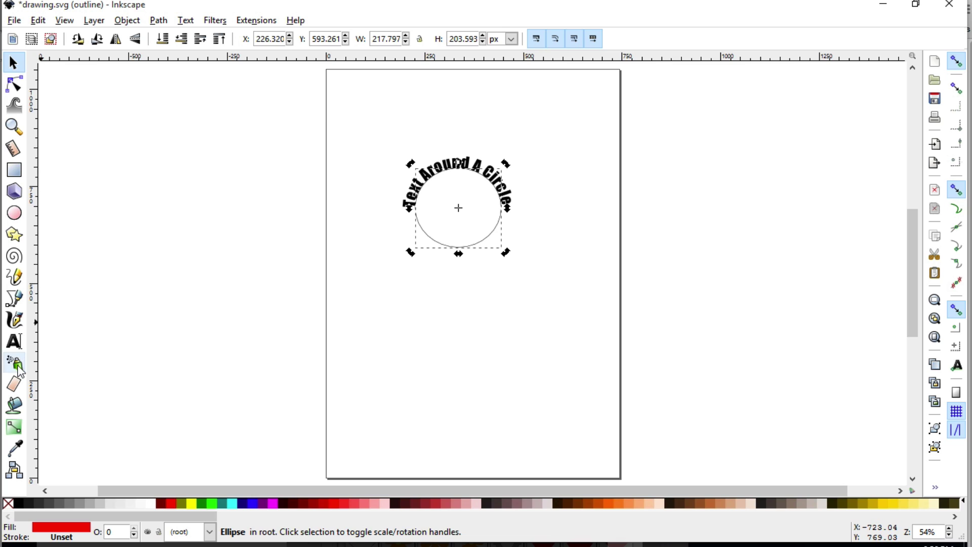
# Zoom in on the arched text and the circle.
pyautogui.click(15, 342)
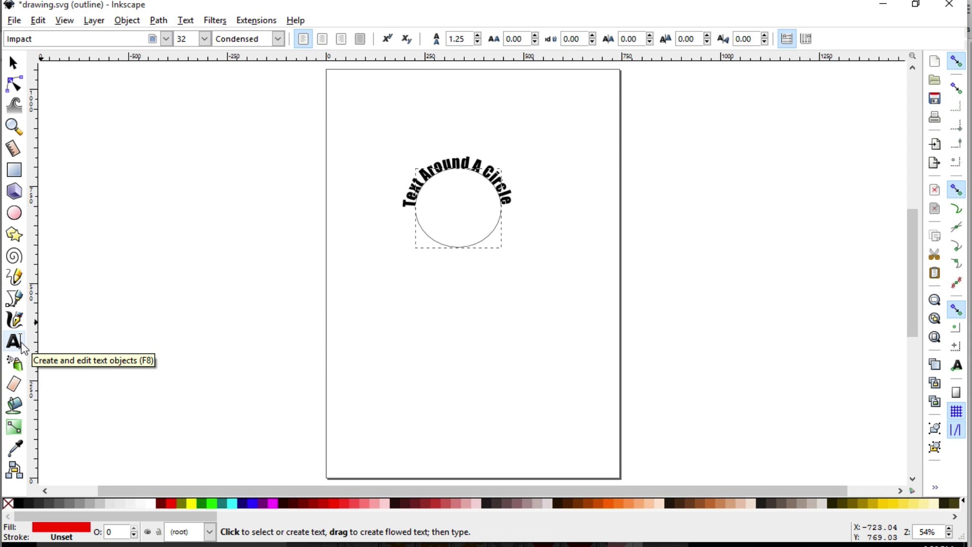
pyautogui.click(13, 125)
pyautogui.moveTo(378, 136); pyautogui.dragTo(570, 300)
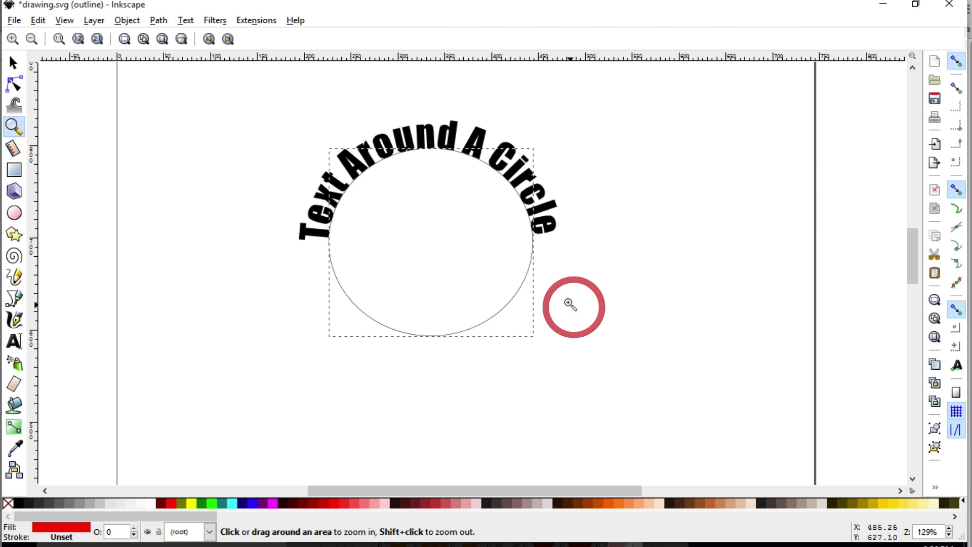
# Start editing the arched text and select part of the word 'Around'.
pyautogui.click(15, 339)
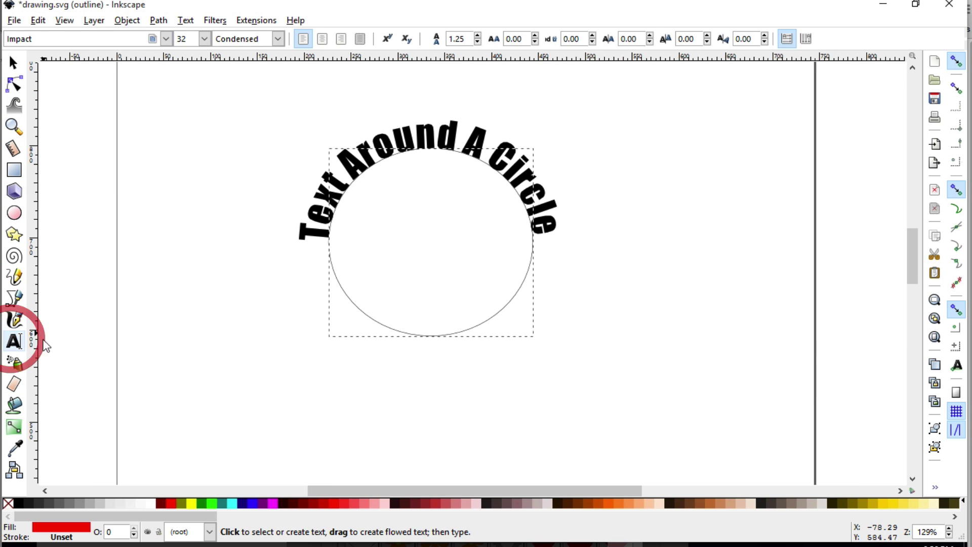
pyautogui.click(353, 164)
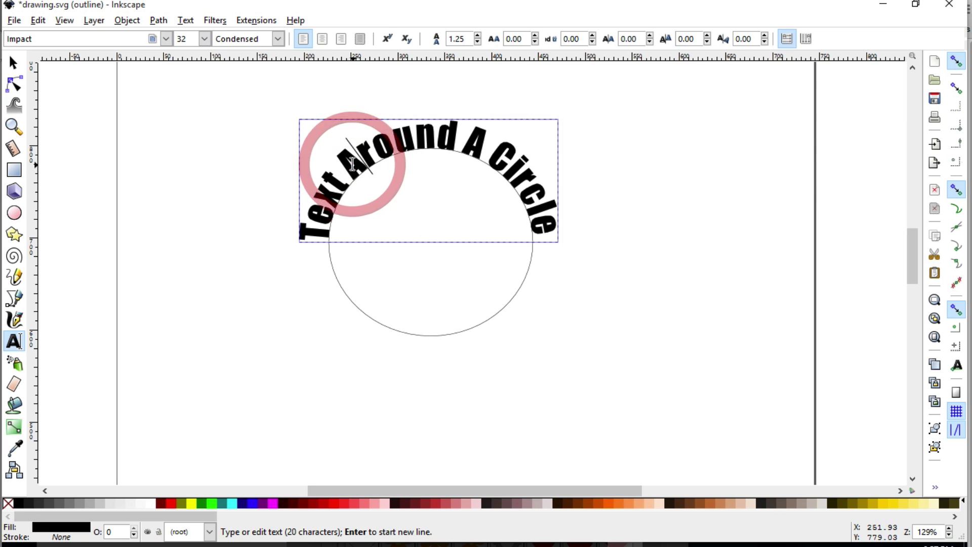
pyautogui.moveTo(353, 163); pyautogui.dragTo(411, 150)
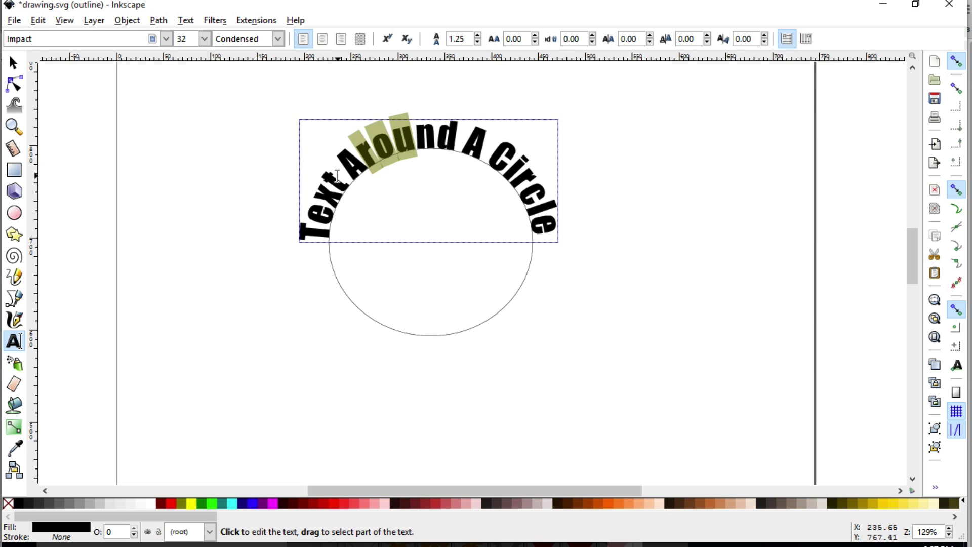
pyautogui.moveTo(331, 221); pyautogui.dragTo(550, 235)
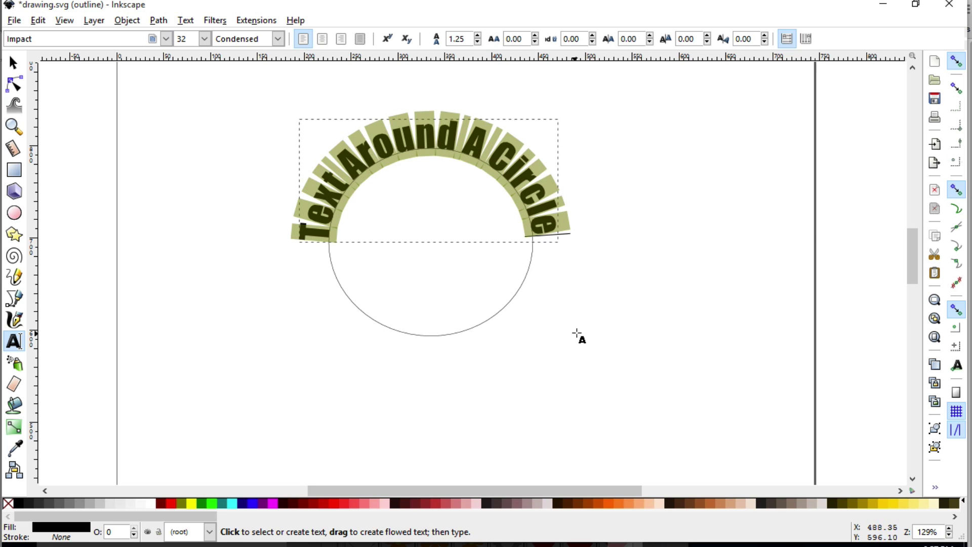
# Select both the circle and the arched text and convert them with Object to Path.
pyautogui.click(13, 63)
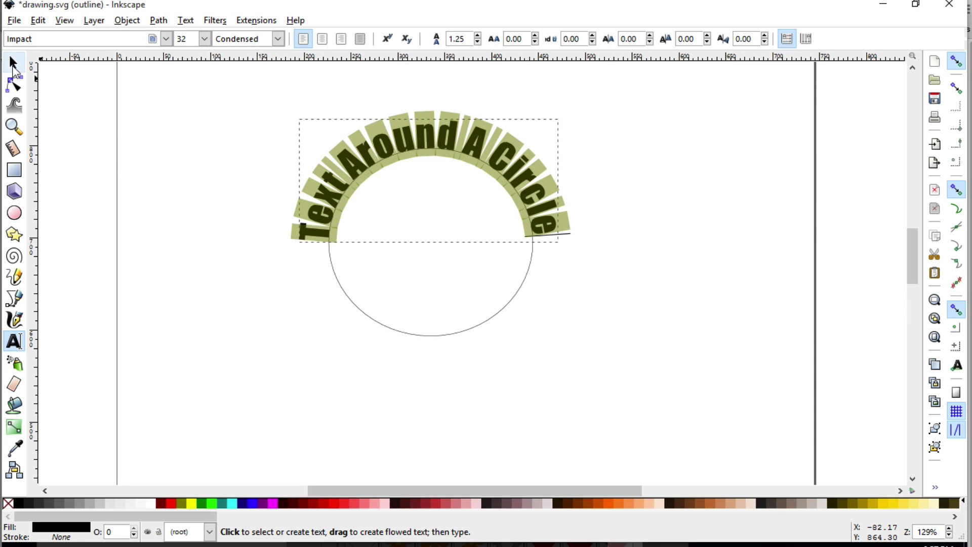
pyautogui.click(675, 282)
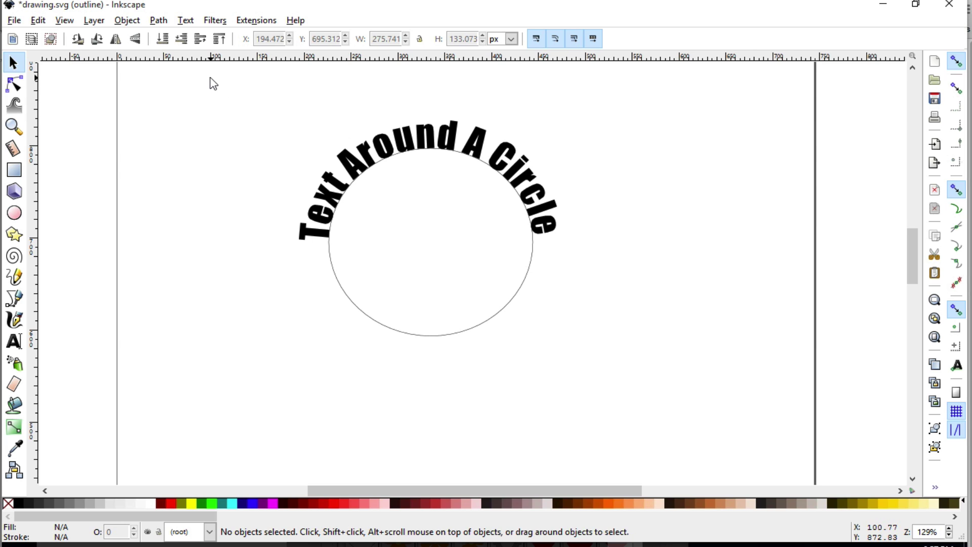
pyautogui.moveTo(211, 75); pyautogui.dragTo(688, 445)
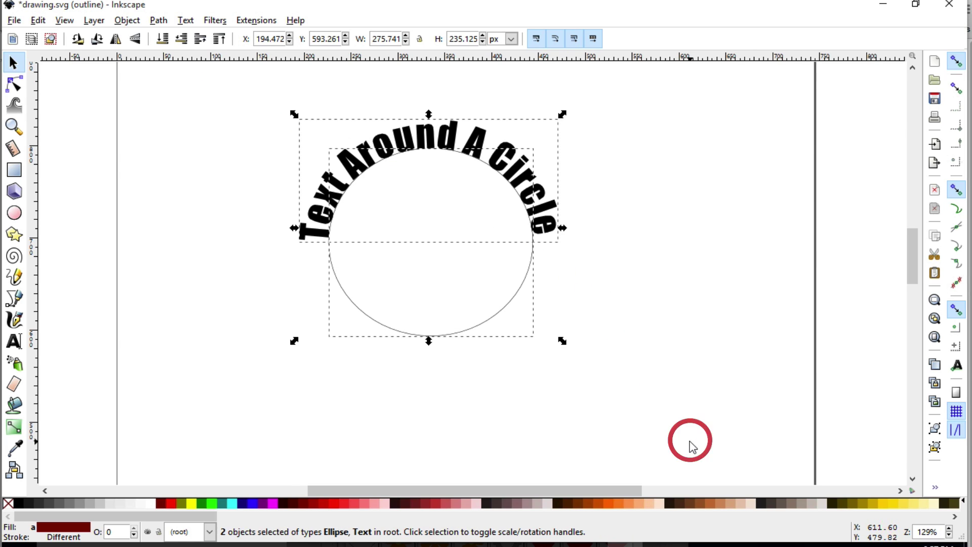
pyautogui.click(158, 20)
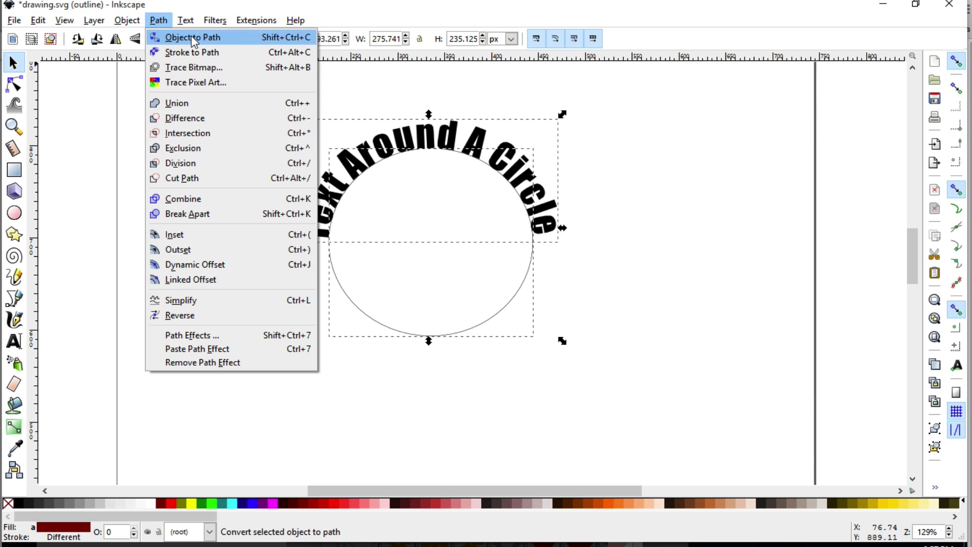
pyautogui.click(193, 39)
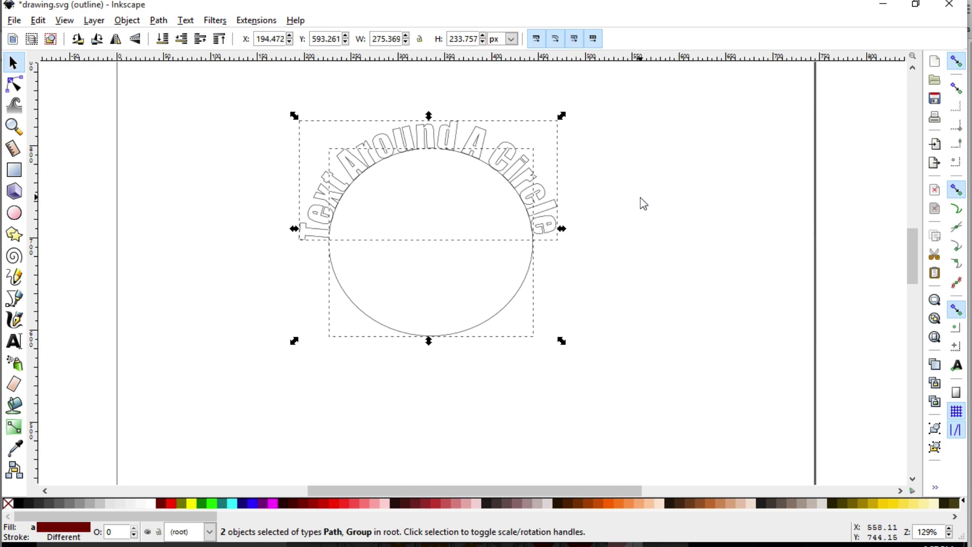
# Switch the display mode to No Filters so fills show instead of outlines.
pyautogui.click(64, 20)
pyautogui.moveTo(108, 55)
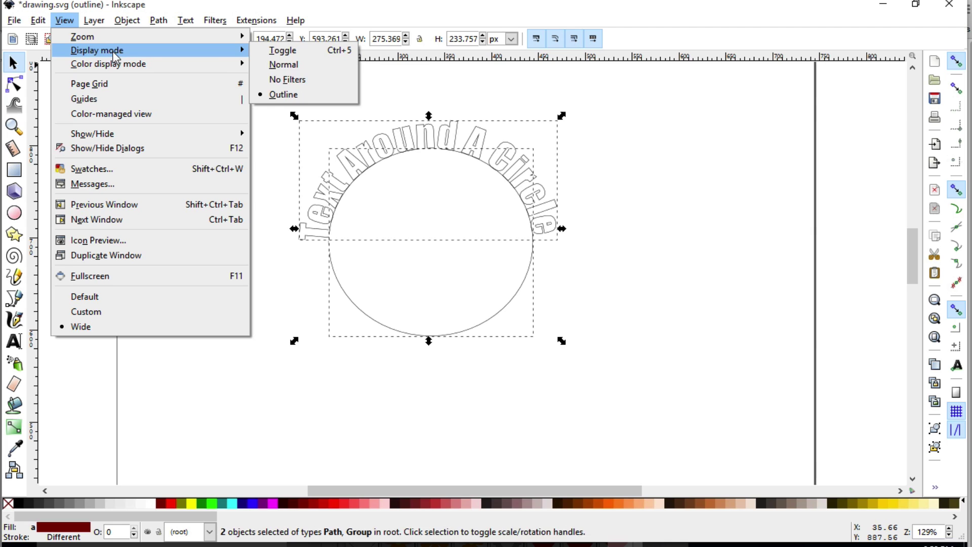
pyautogui.click(318, 78)
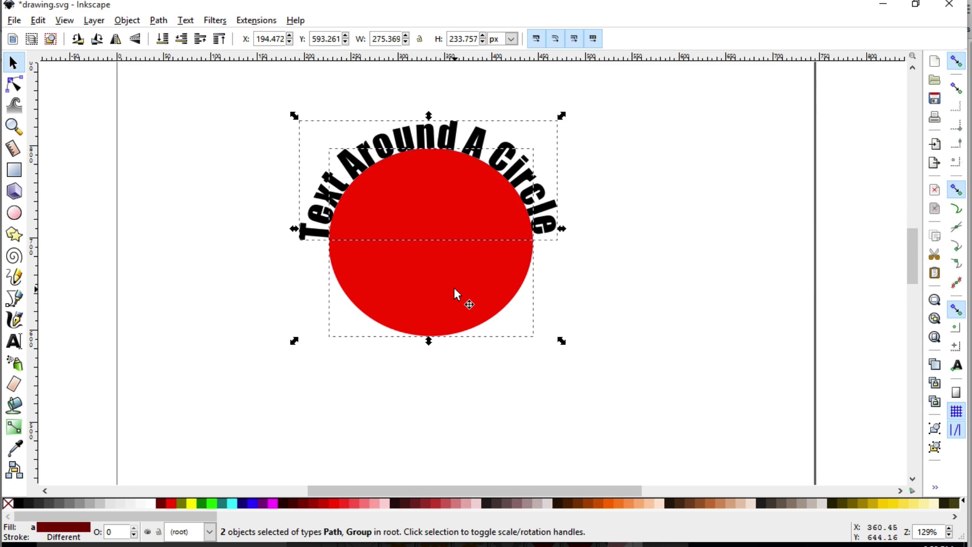
# Select the red circle alone, drag it aside and delete it, leaving only the lettering.
pyautogui.click(683, 319)
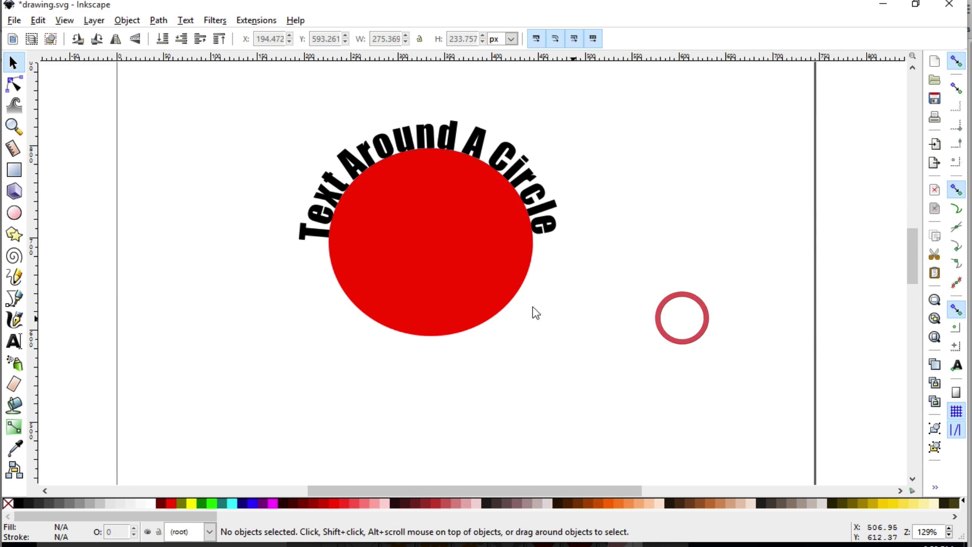
pyautogui.click(499, 289)
pyautogui.moveTo(495, 286); pyautogui.dragTo(806, 418)
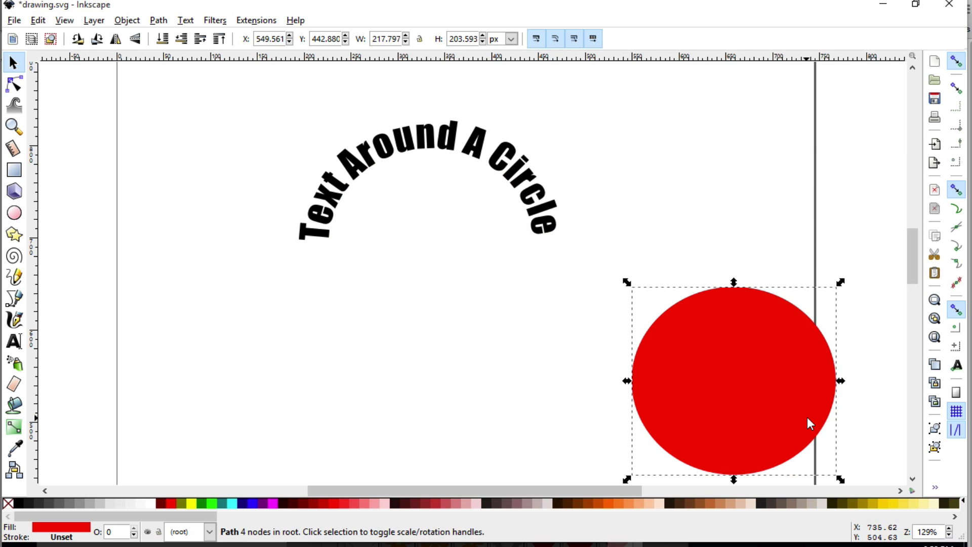
pyautogui.press('Delete')
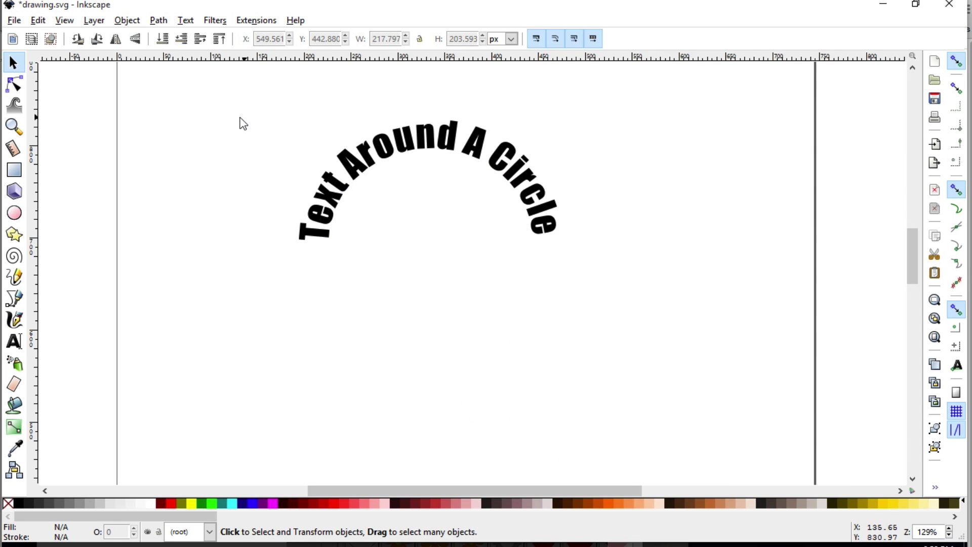
pyautogui.click(11, 21)
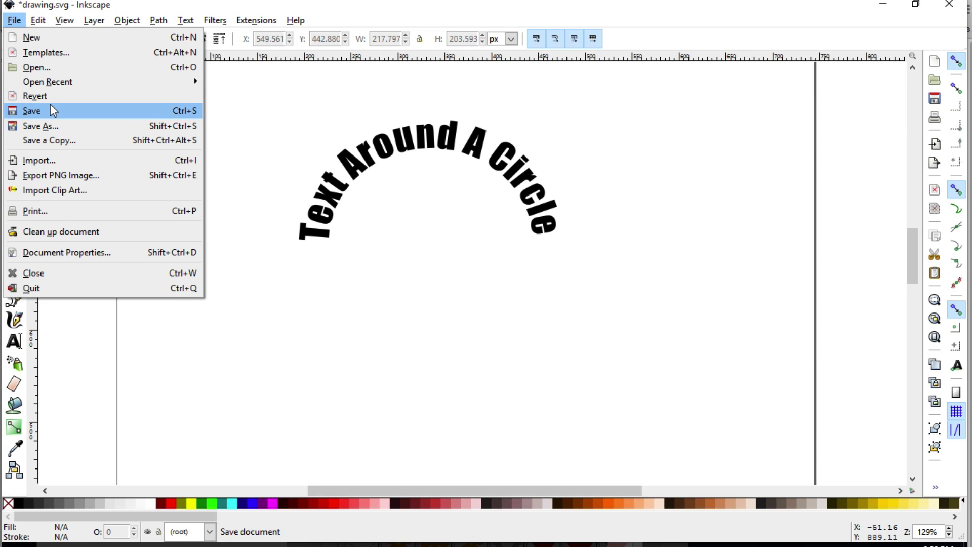